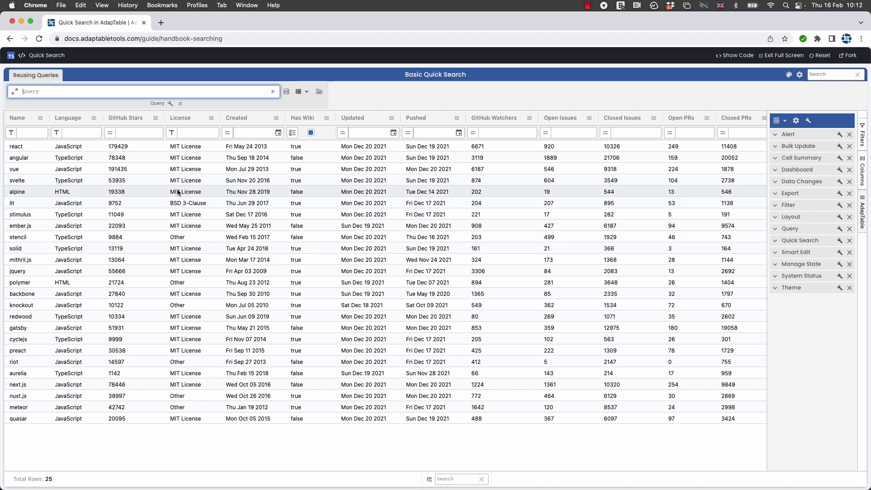
# Step: Build and run the query [language] = "JavaScript" AND [stargazers_count] > 10000 in the expanded query editor
pyautogui.click(15, 91)
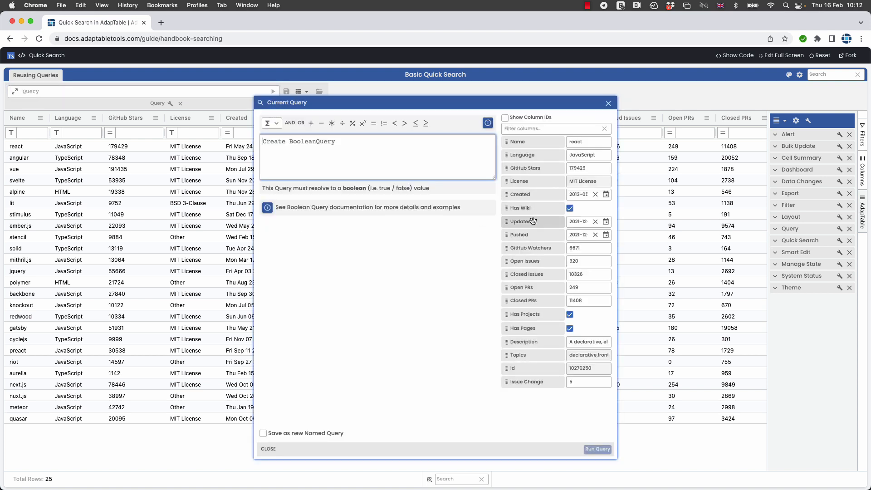
pyautogui.click(517, 156)
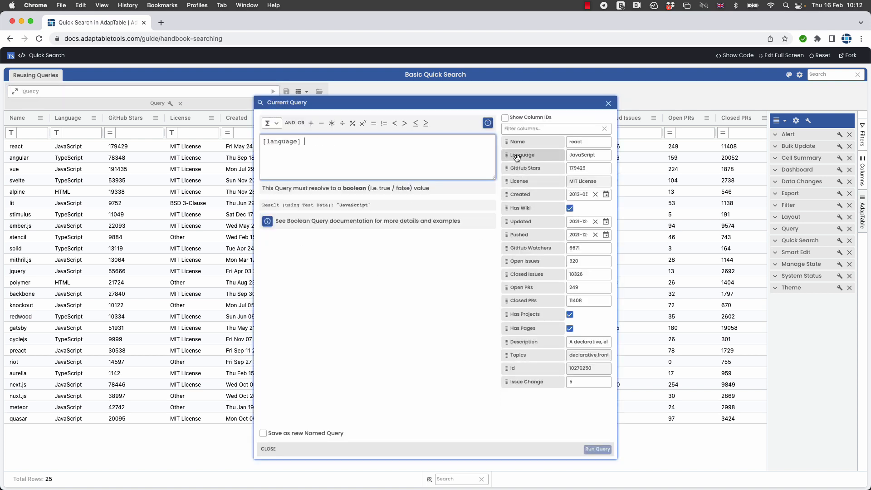
pyautogui.write('= "')
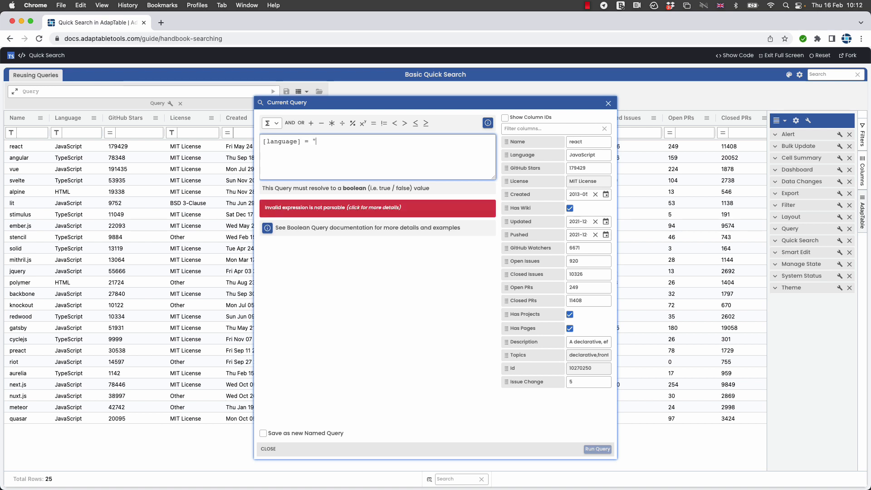
pyautogui.write('JavaScript"')
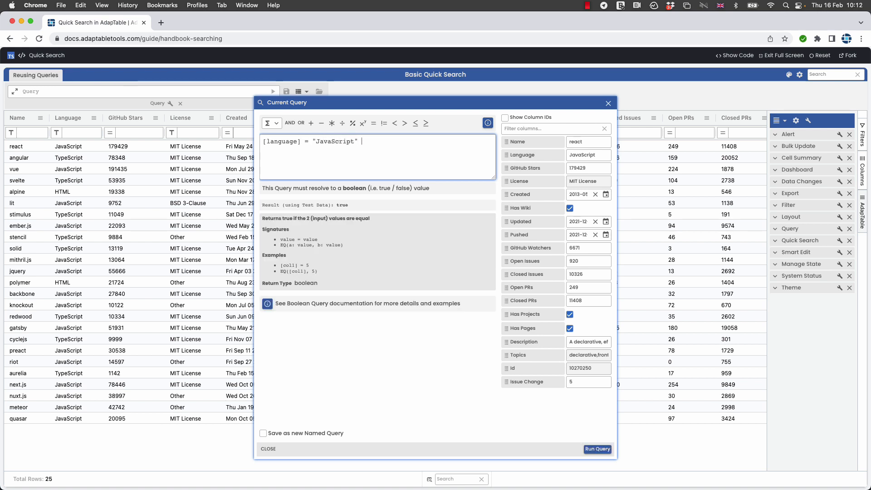
pyautogui.write(' AND')
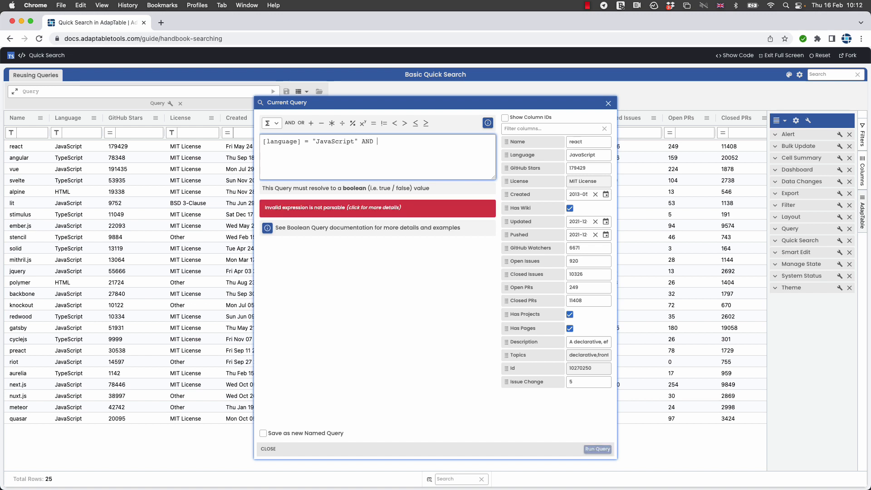
pyautogui.click(525, 168)
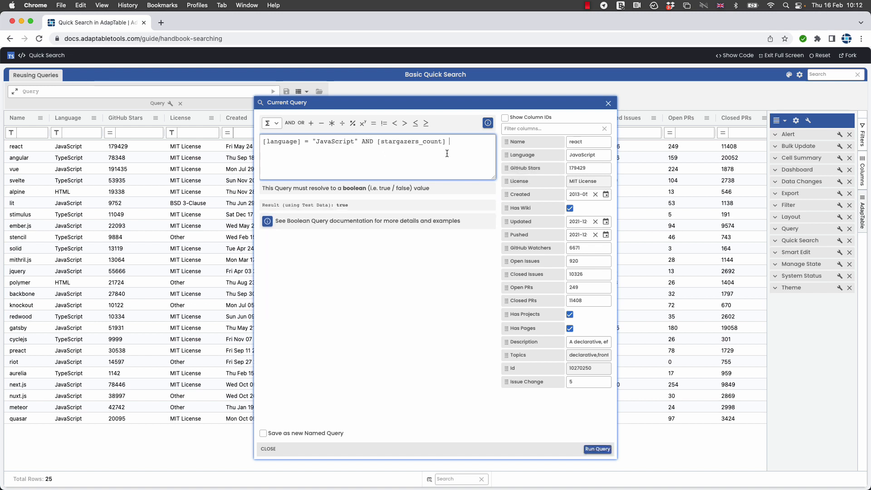
pyautogui.write('> 1')
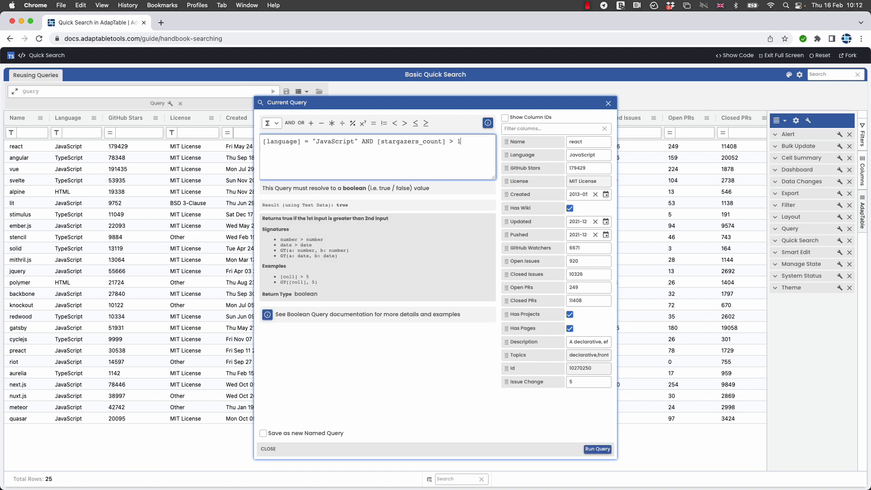
pyautogui.write('0000')
pyautogui.click(595, 449)
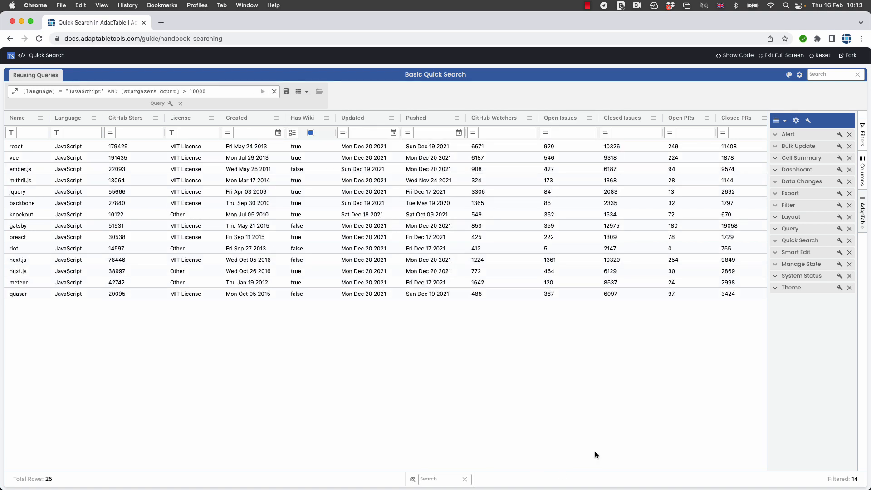
# Step: Save the current query as a named query called Big JS
pyautogui.click(286, 92)
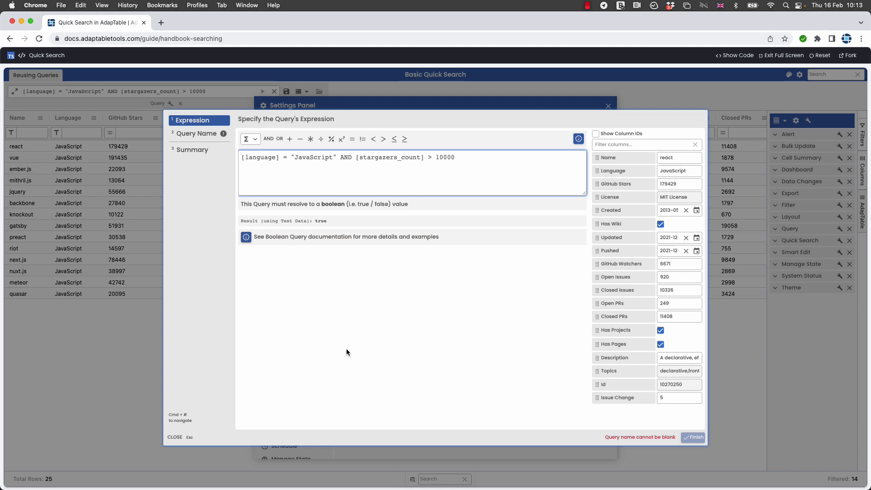
pyautogui.click(196, 134)
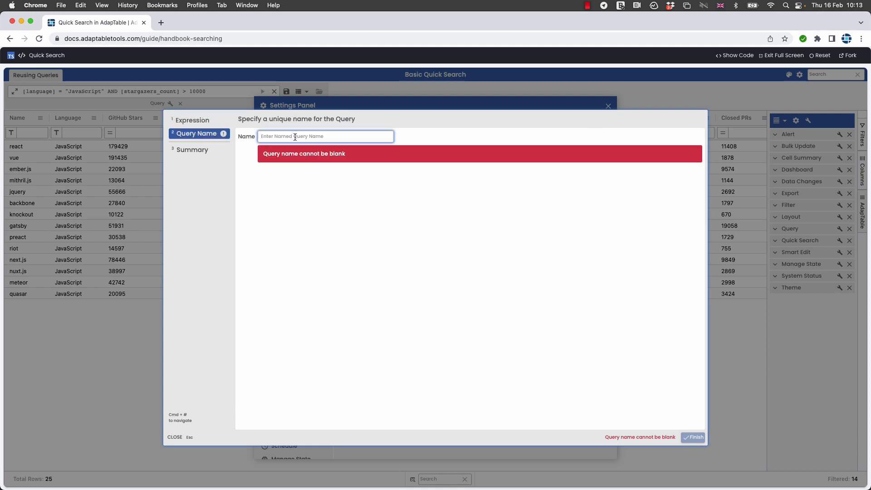
pyautogui.write('Big JS')
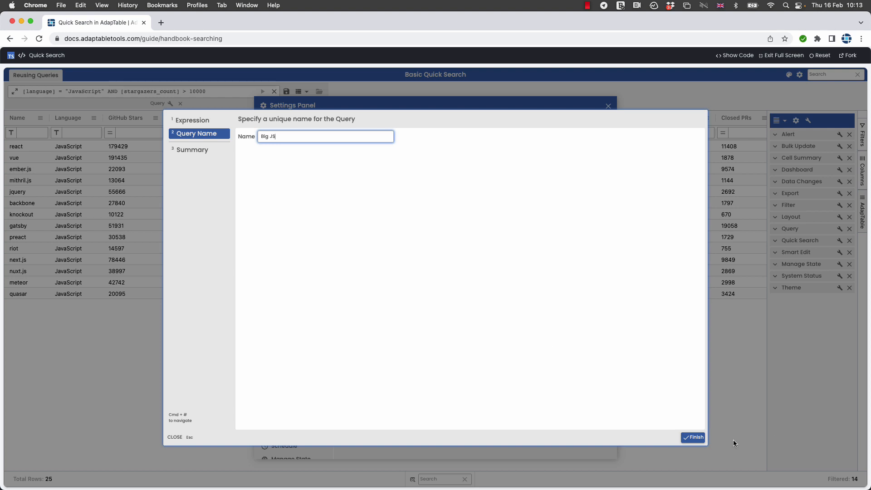
pyautogui.click(696, 437)
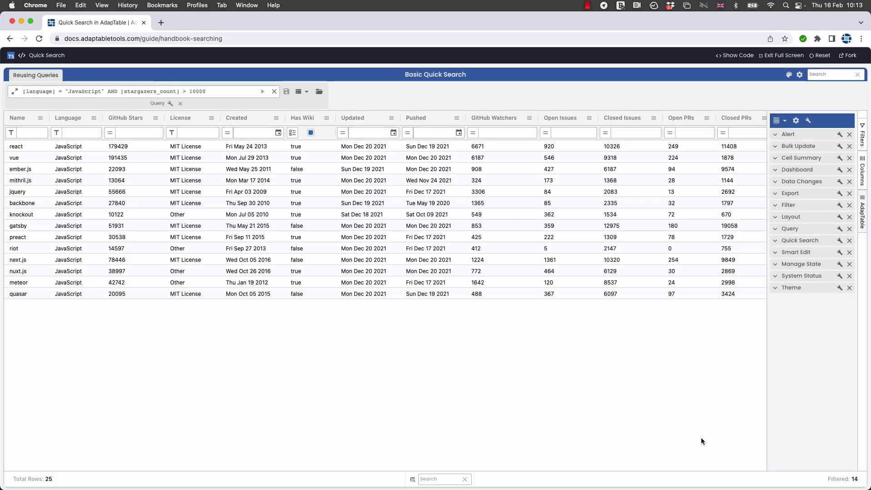
# Step: Clear the current query and test loading the saved Big JS query, leaving the query bar empty
pyautogui.click(273, 92)
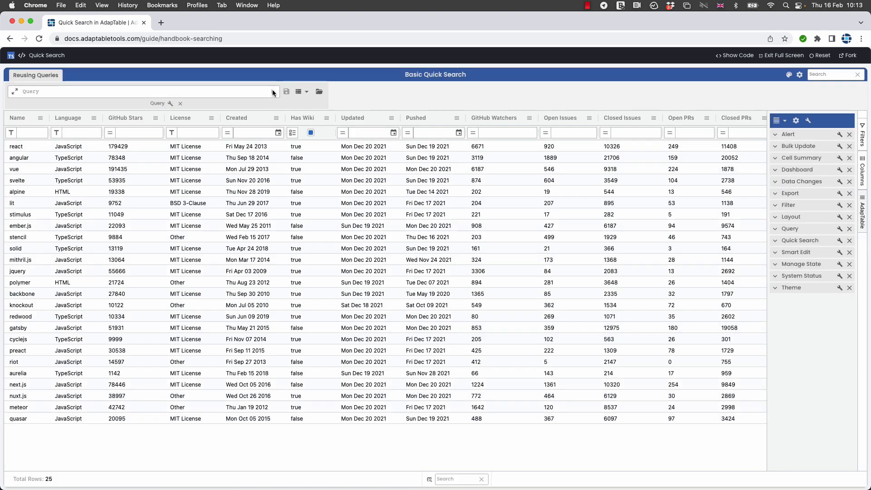
pyautogui.click(319, 95)
pyautogui.click(342, 93)
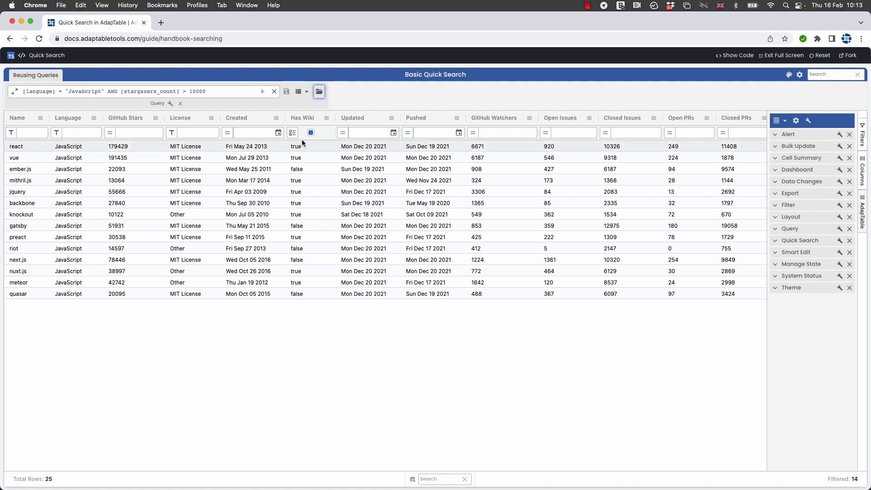
pyautogui.click(274, 91)
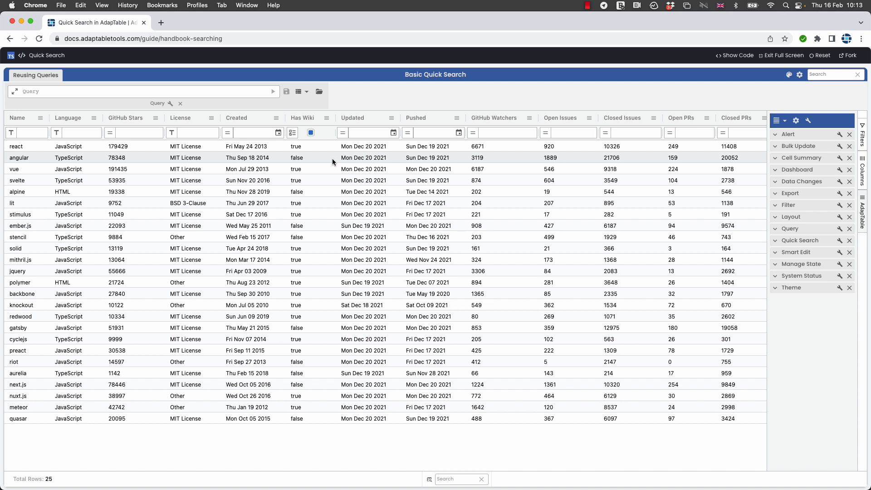
# Step: Start a new Format Column rule that applies to all columns
pyautogui.click(789, 75)
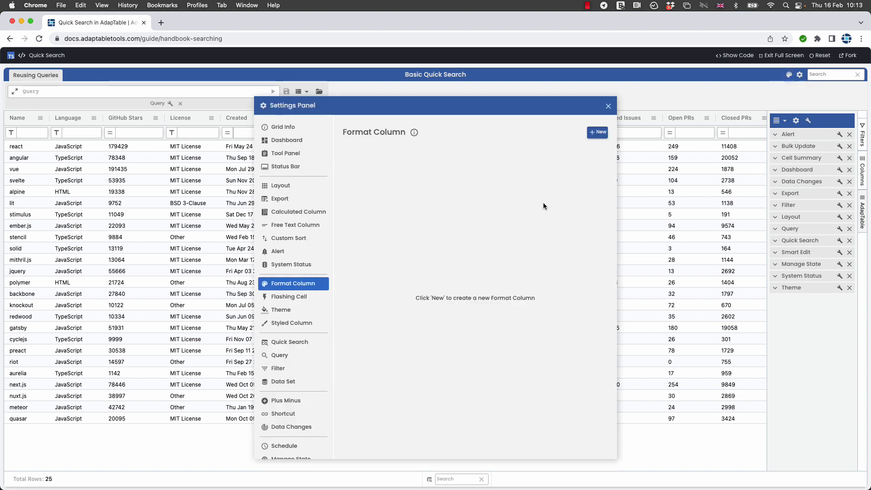
pyautogui.click(595, 132)
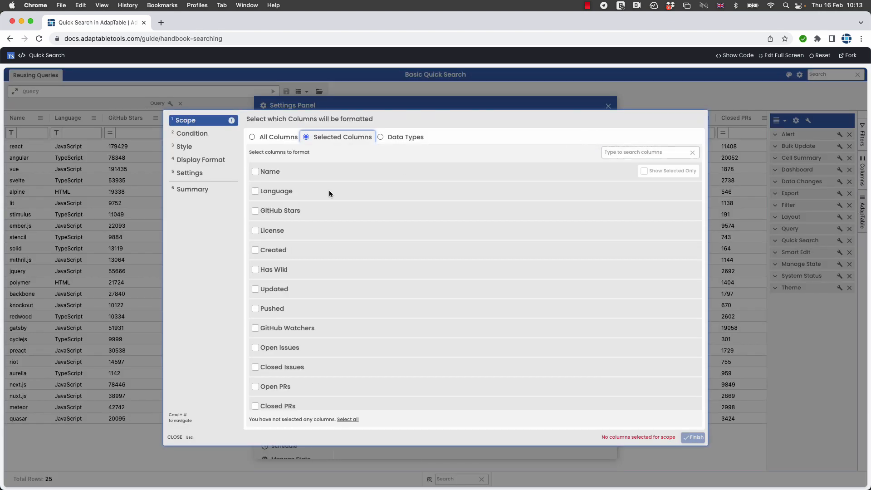
pyautogui.click(267, 138)
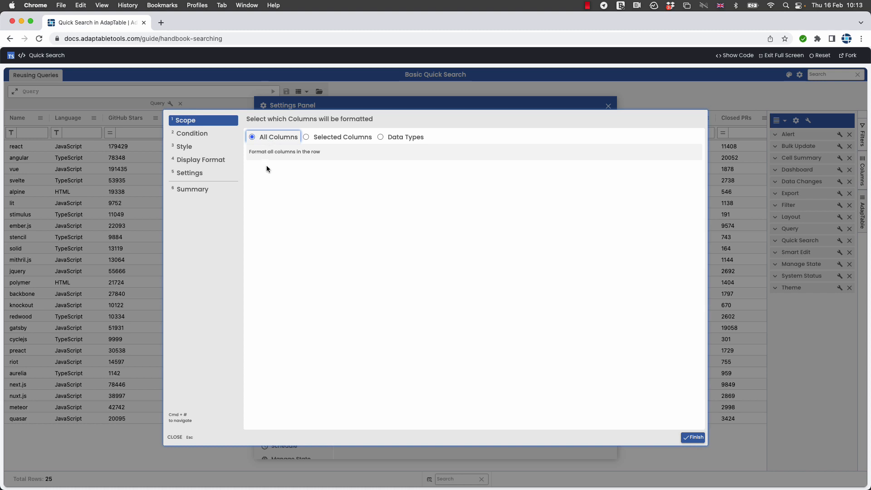
# Step: Give the format rule a Boolean condition that uses the named query Big JS, QUERY("Big JS")
pyautogui.click(196, 135)
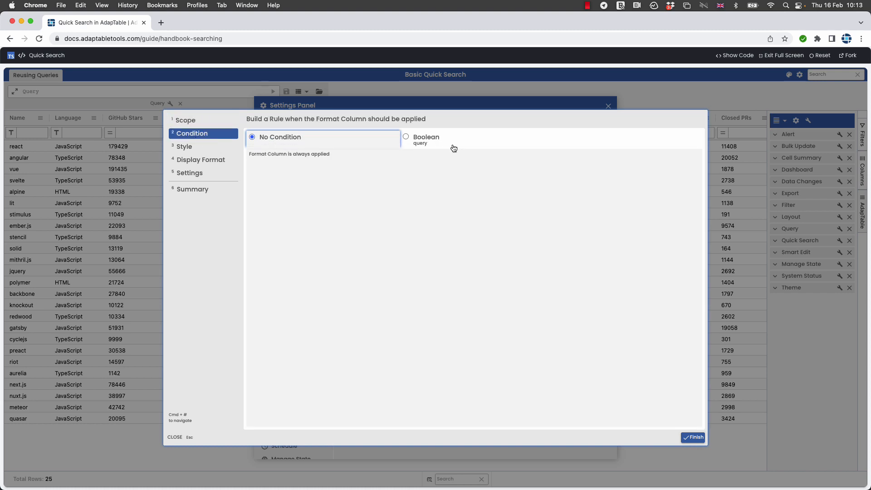
pyautogui.click(433, 145)
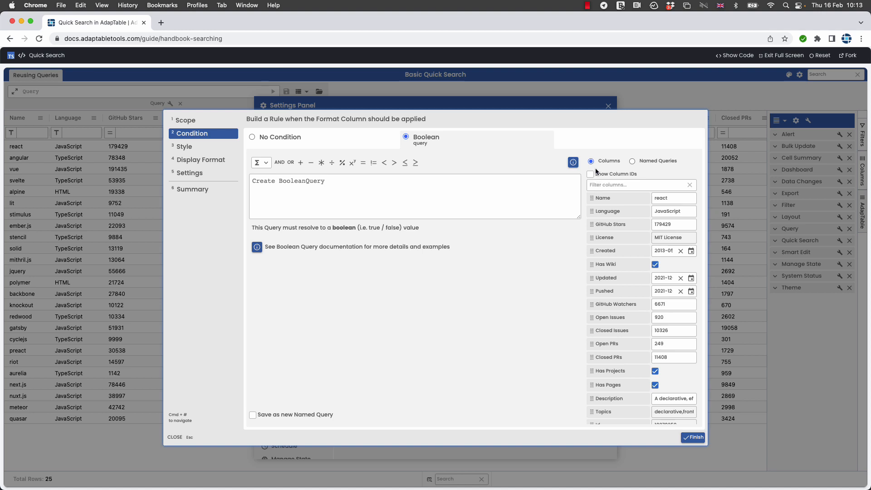
pyautogui.scroll(-1, 613, 226)
pyautogui.scroll(1, 614, 226)
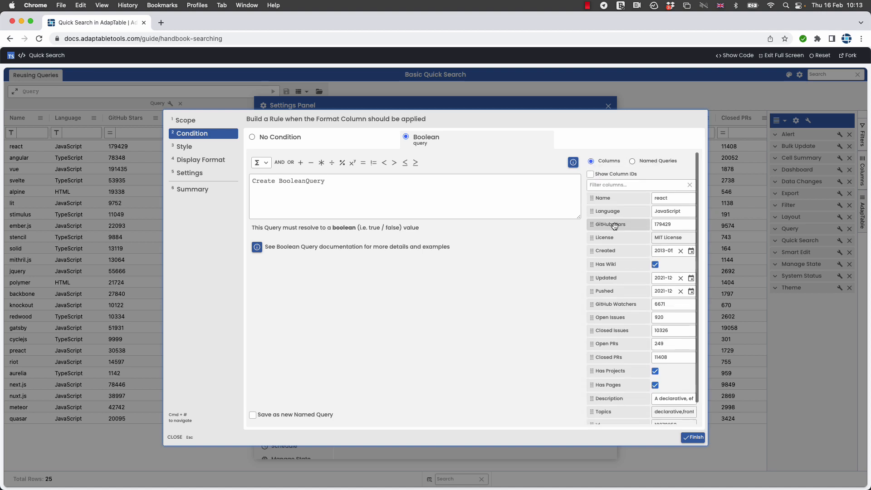
pyautogui.click(633, 163)
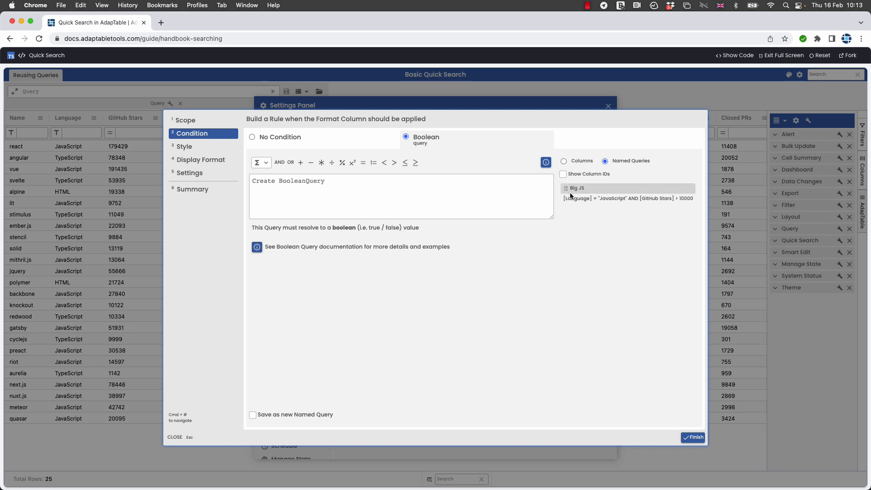
pyautogui.moveTo(570, 196); pyautogui.dragTo(378, 193)
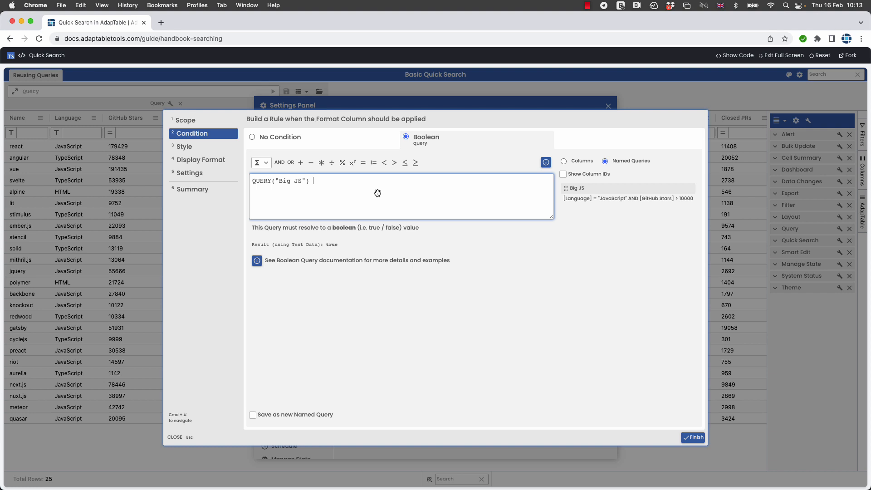
# Step: Extend the rule's condition after QUERY("Big JS") with AND [subscribers_count] > 3000
pyautogui.click(266, 163)
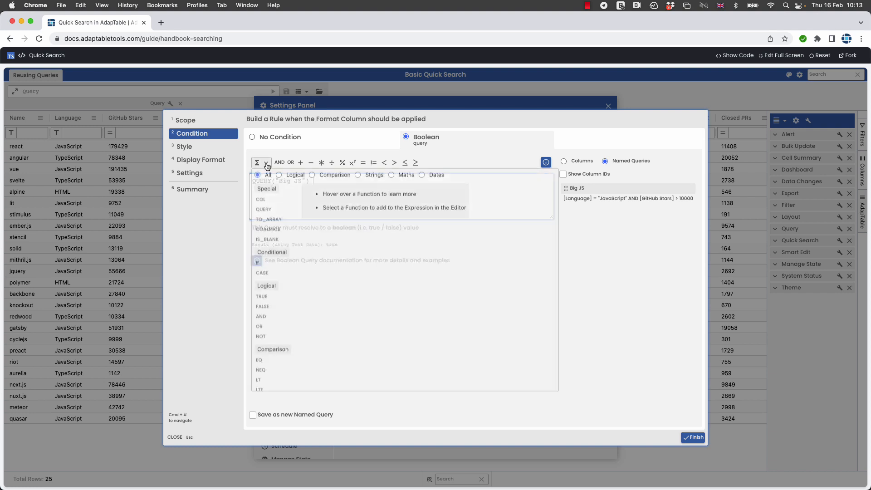
pyautogui.moveTo(268, 210)
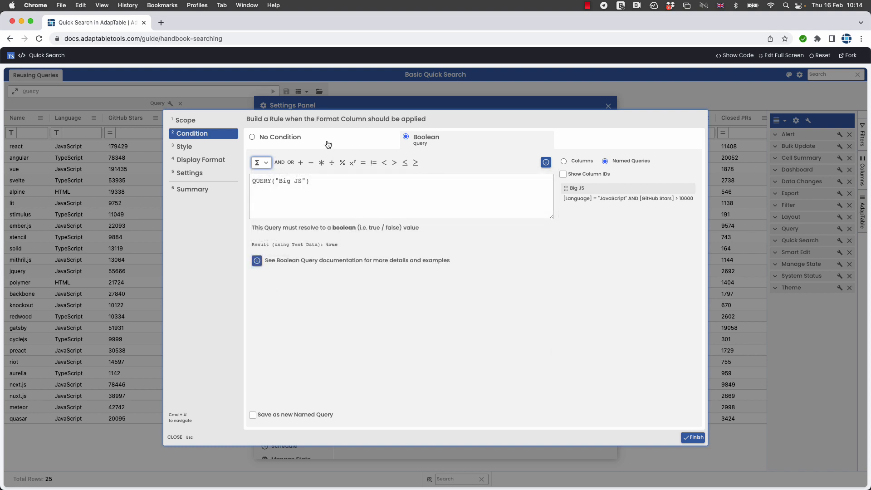
pyautogui.click(319, 182)
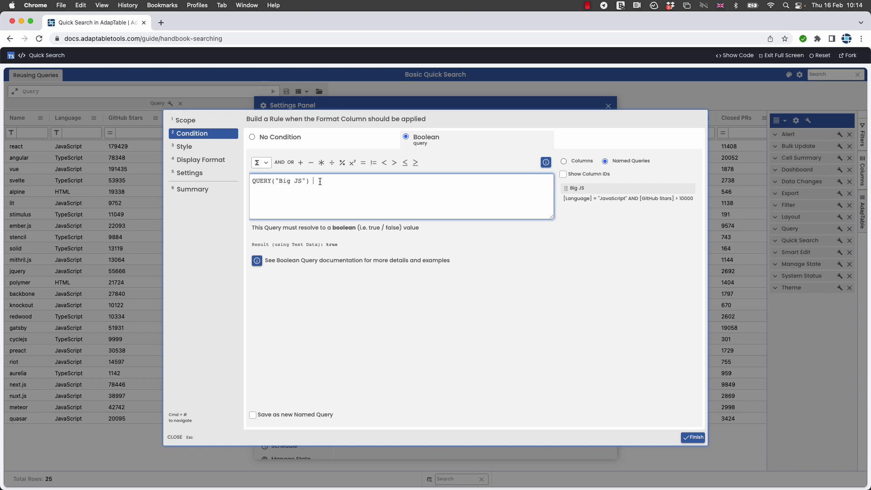
pyautogui.write('AND')
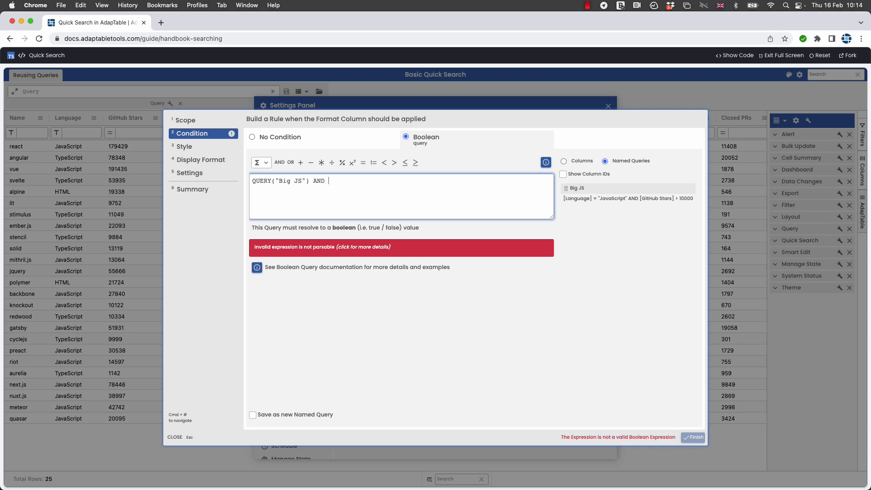
pyautogui.click(563, 161)
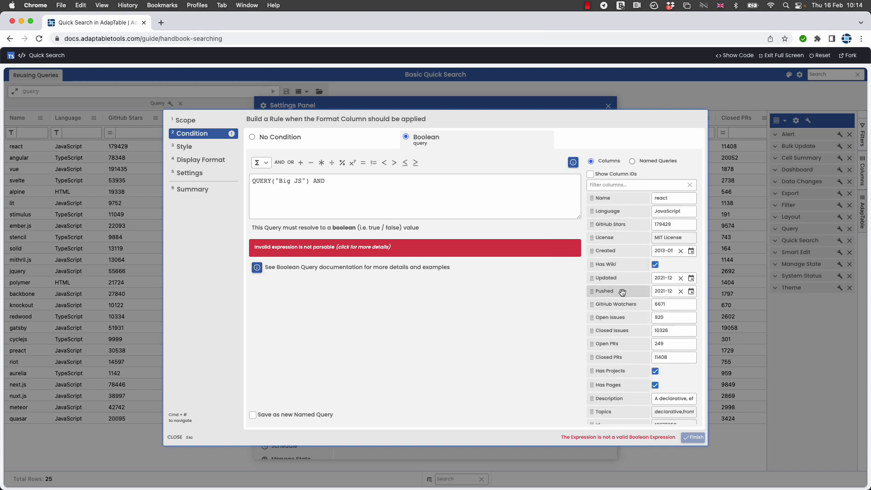
pyautogui.click(619, 306)
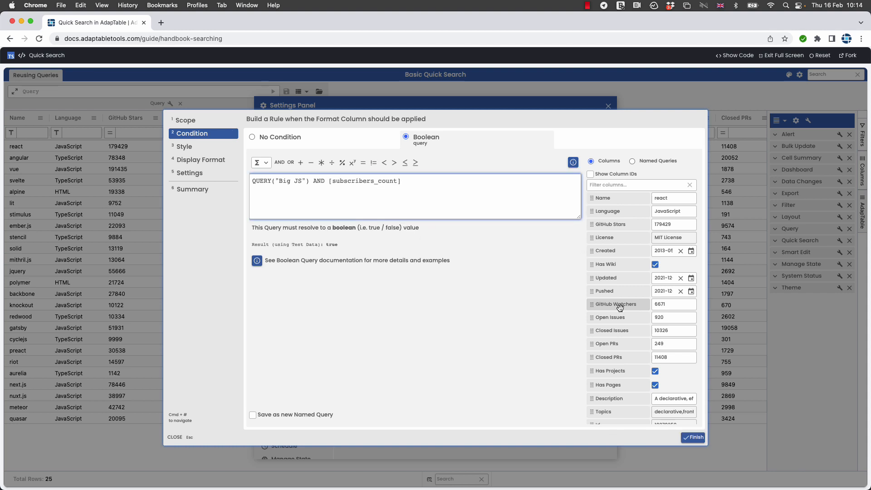
pyautogui.write('> 3000')
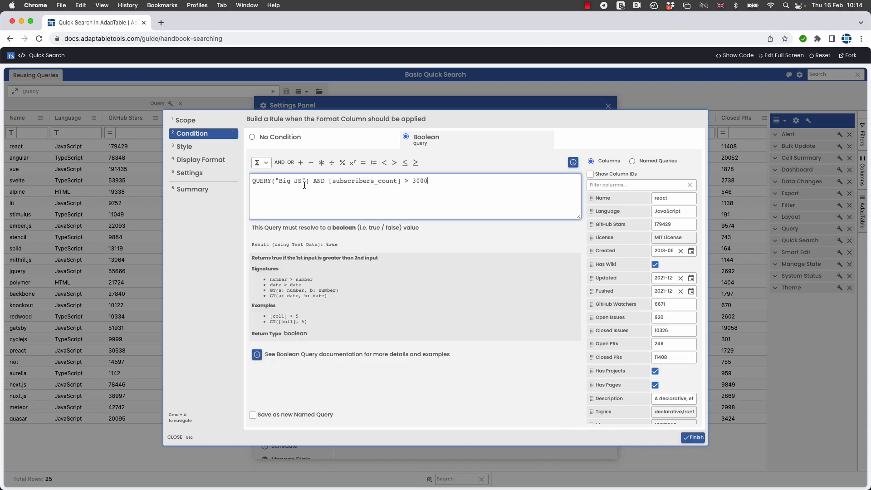
pyautogui.moveTo(312, 182); pyautogui.dragTo(220, 176)
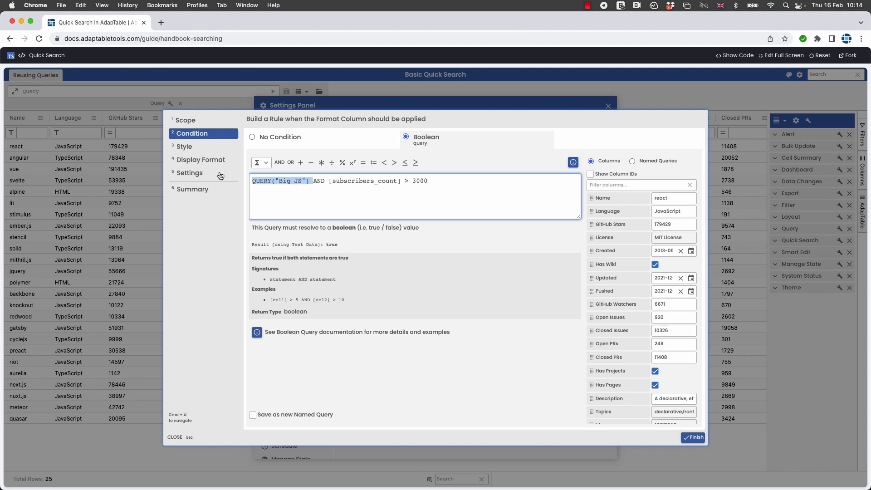
pyautogui.click(286, 190)
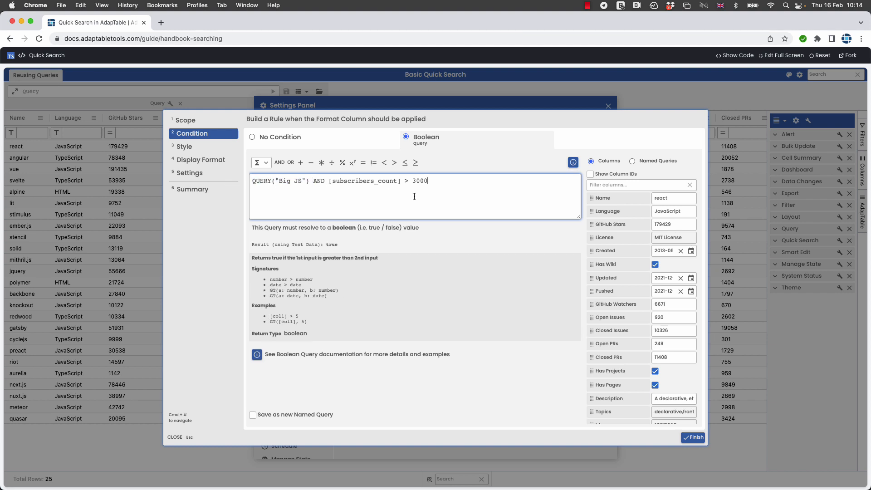
# Step: Give the Format Column rule's style a dark red back colour
pyautogui.click(187, 147)
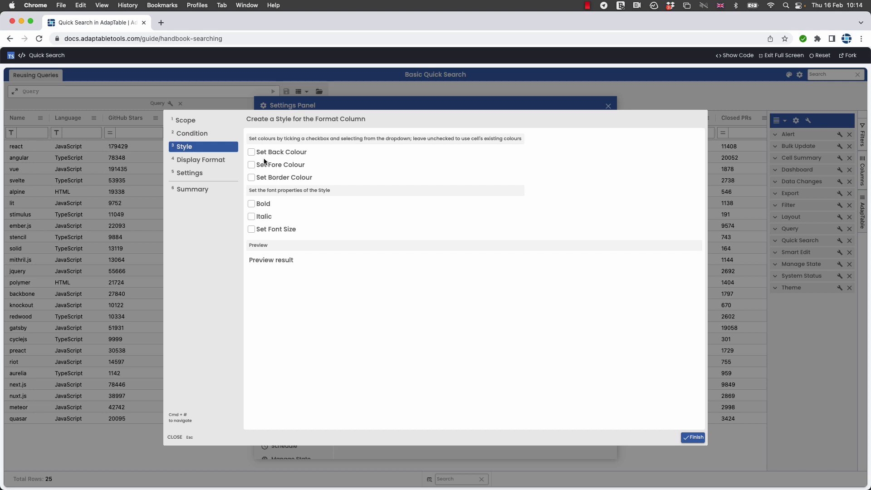
pyautogui.click(251, 152)
pyautogui.click(330, 153)
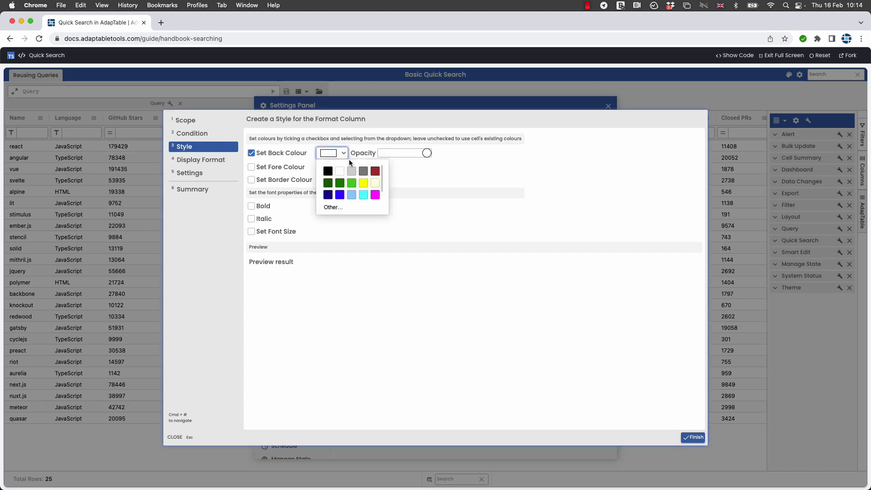
pyautogui.click(371, 171)
# Step: Set the style's fore colour to pale yellow and make the text italic
pyautogui.click(289, 168)
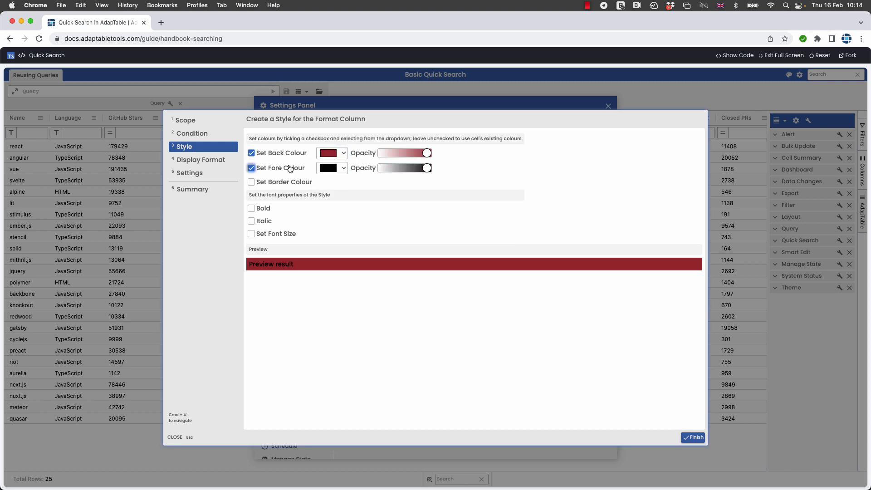
pyautogui.click(344, 170)
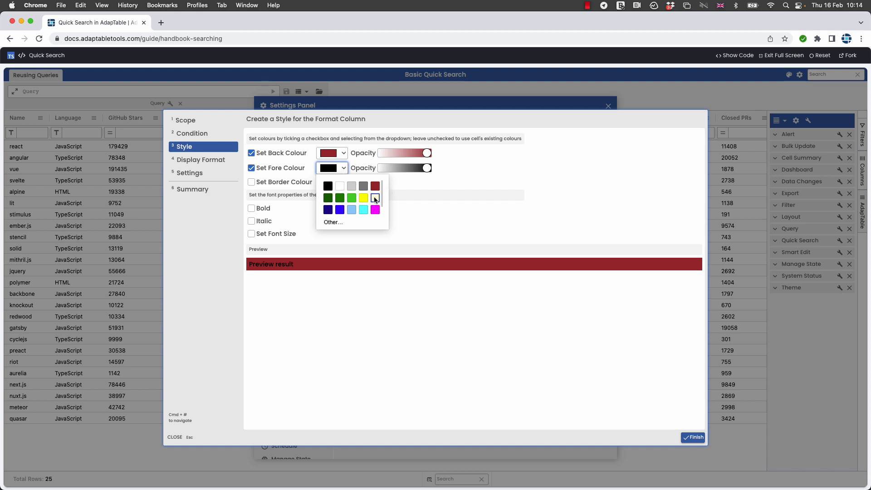
pyautogui.click(375, 198)
pyautogui.click(252, 221)
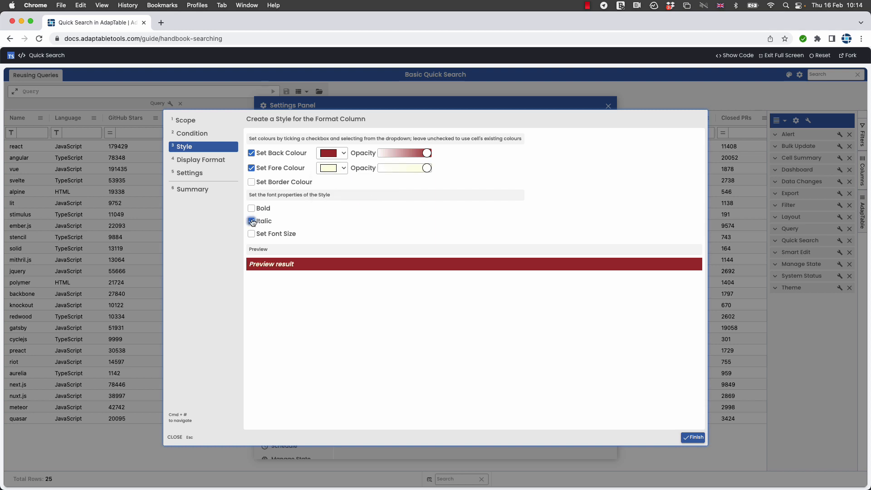
# Step: Finish the Format Column rule without setting a display format and close the Settings Panel
pyautogui.click(177, 161)
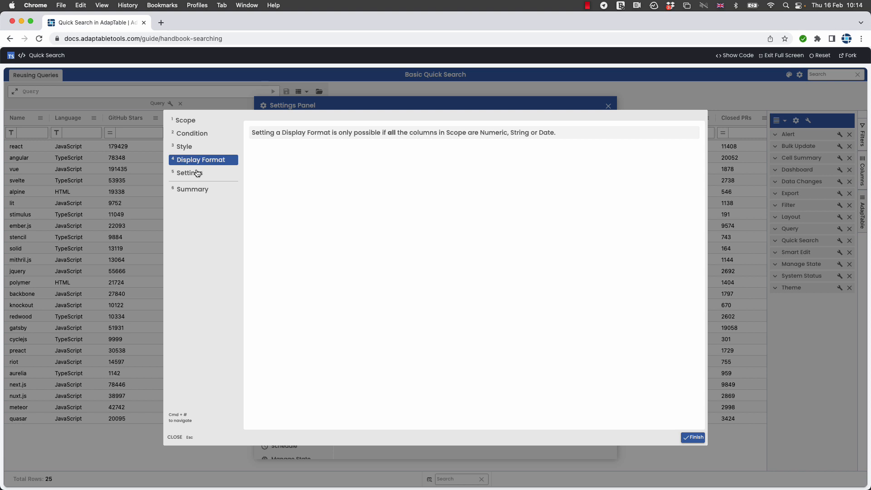
pyautogui.click(692, 438)
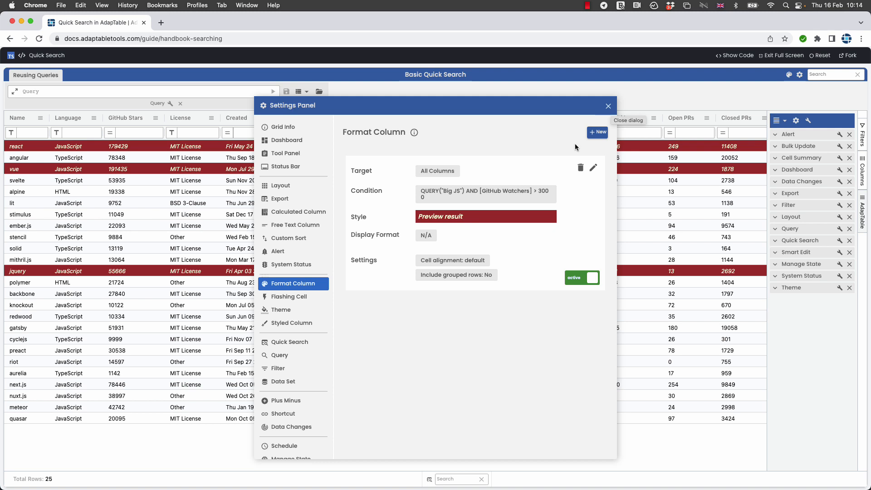
pyautogui.click(608, 107)
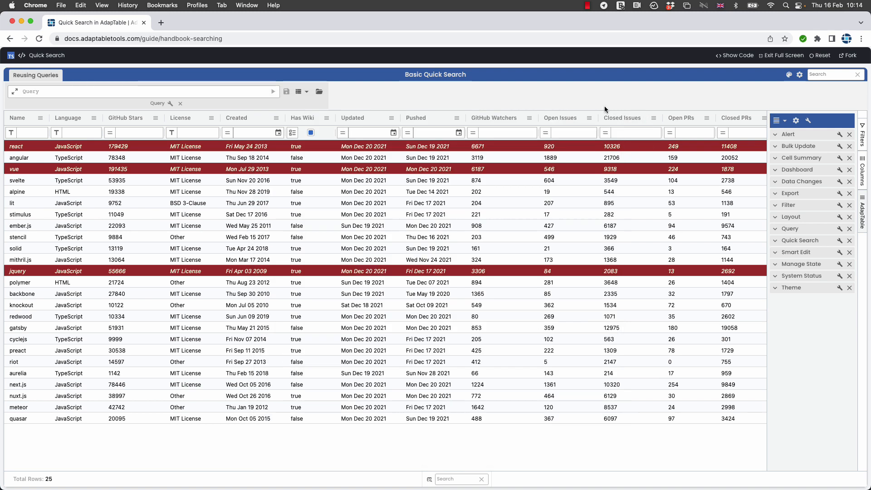
# Step: Load the saved named query Big JS to filter the grid
pyautogui.click(323, 95)
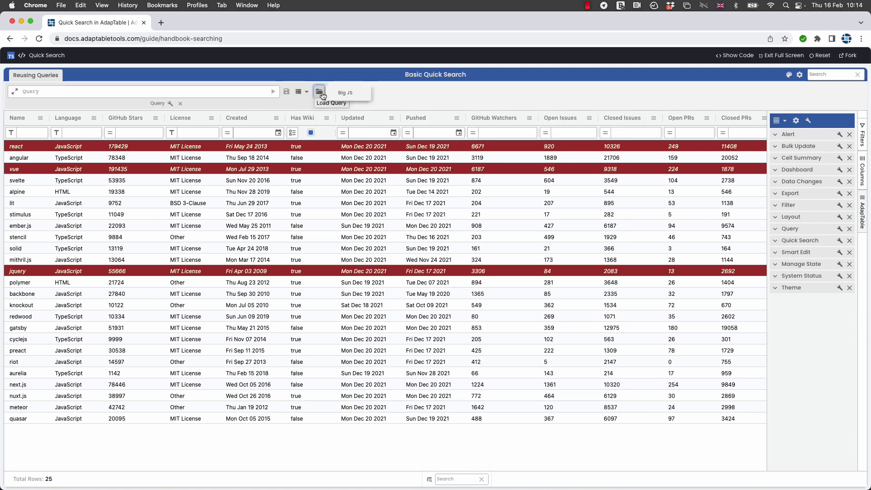
pyautogui.click(343, 93)
pyautogui.click(343, 133)
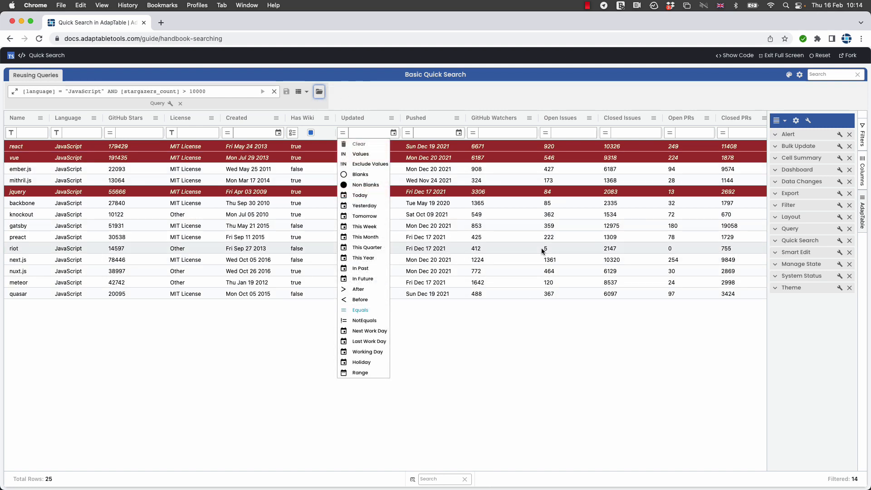